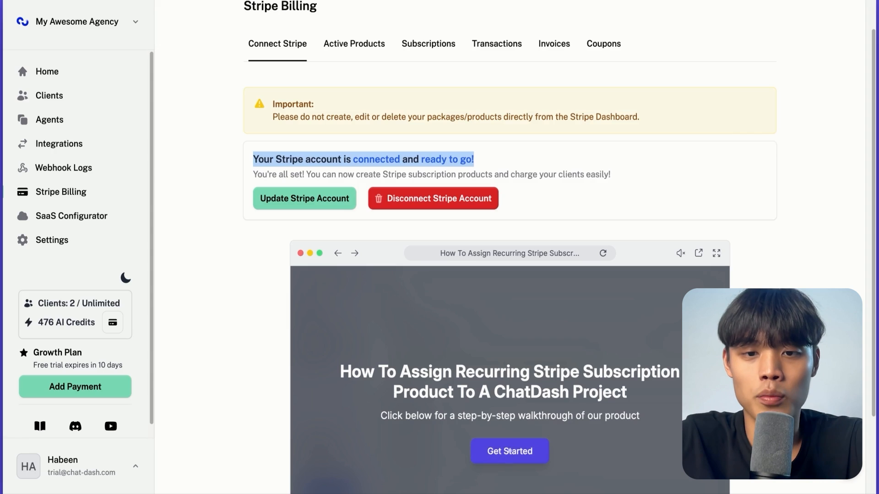
Start a new product in the Stripe Billing active products and name it Voice AI Ultimate Plan
click(369, 7)
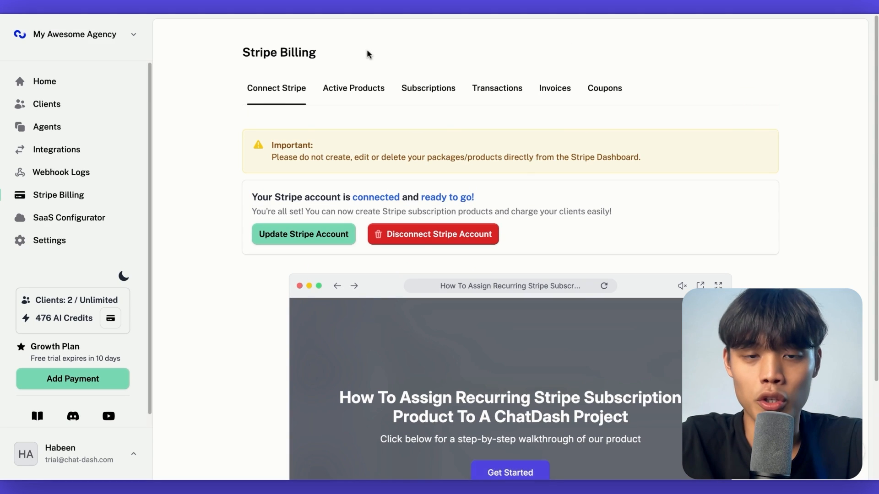
click(359, 93)
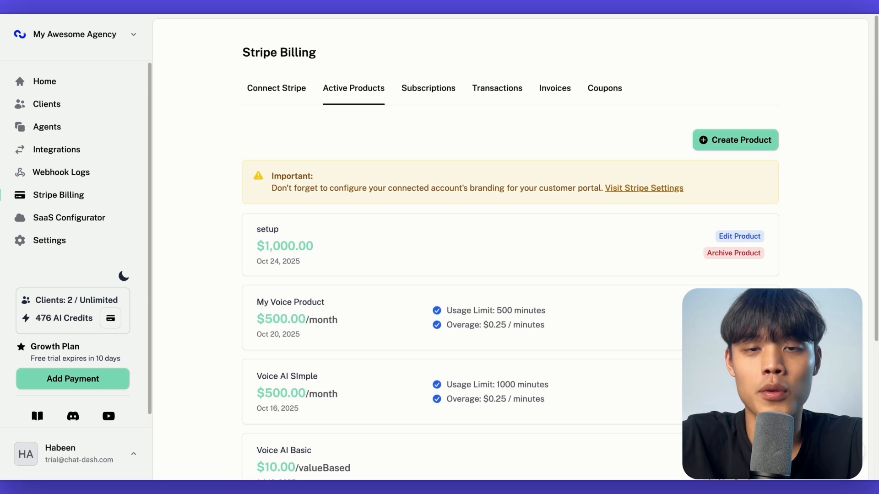
click(718, 145)
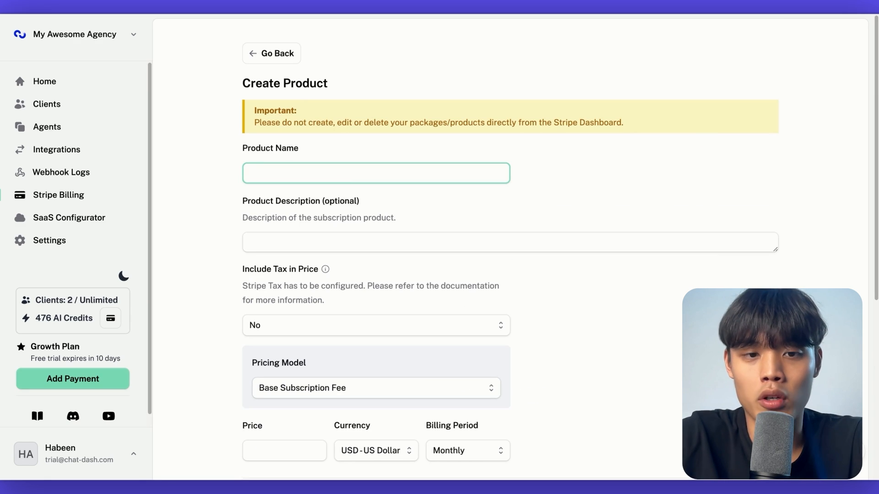
text(Voice A)
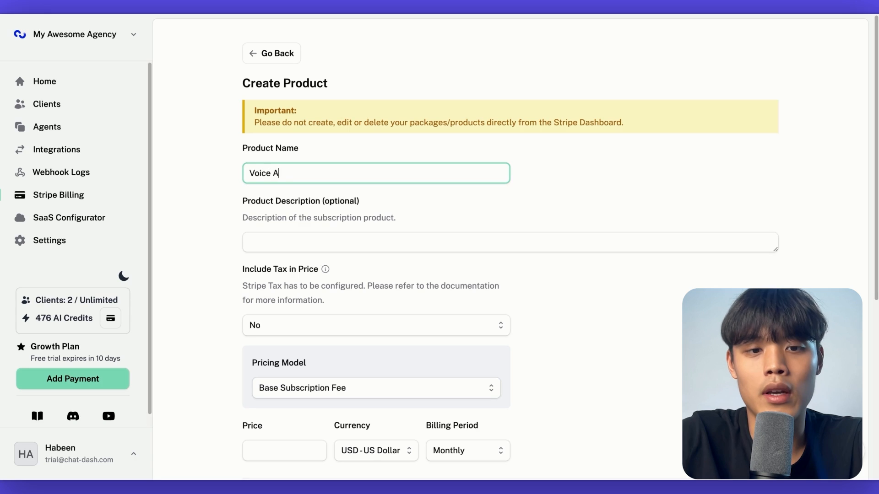
text(I Ultimate Plan)
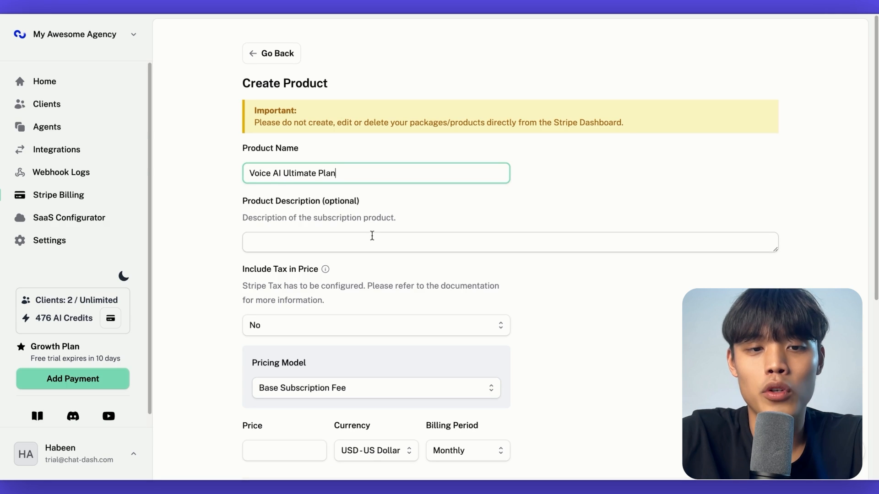
click(363, 241)
Set the product's pricing model to Base Subscription Fee with a price of 500 US dollars billed monthly
scroll(414, 223, down, 1)
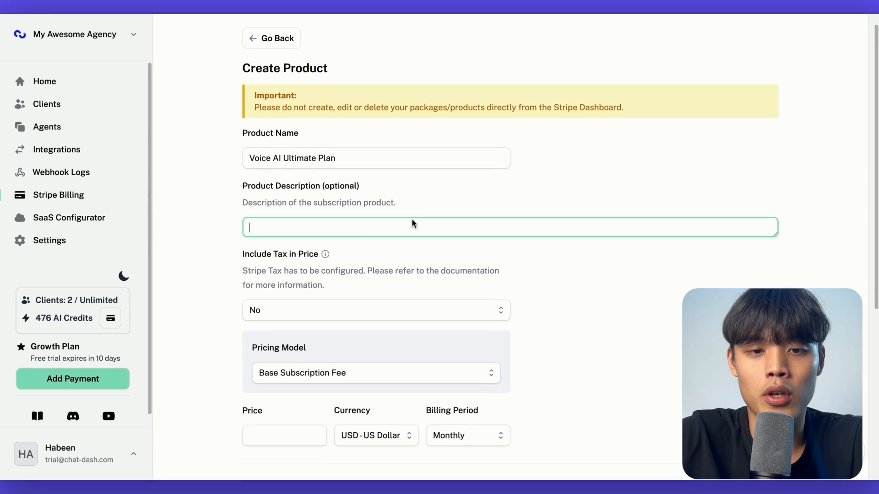
scroll(391, 268, down, 3)
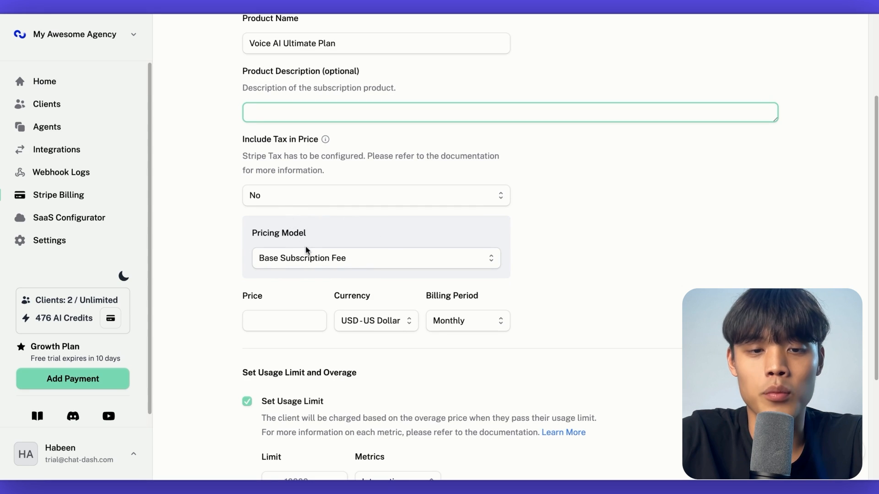
click(307, 268)
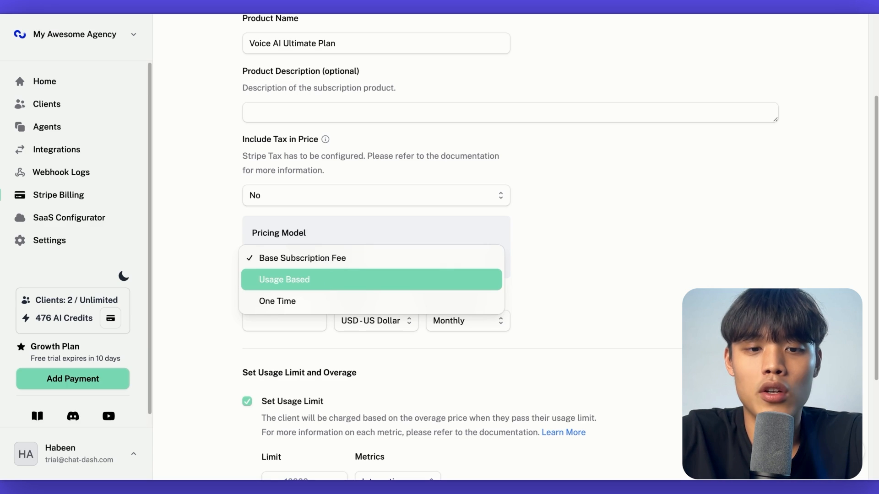
click(332, 258)
scroll(311, 275, down, 1)
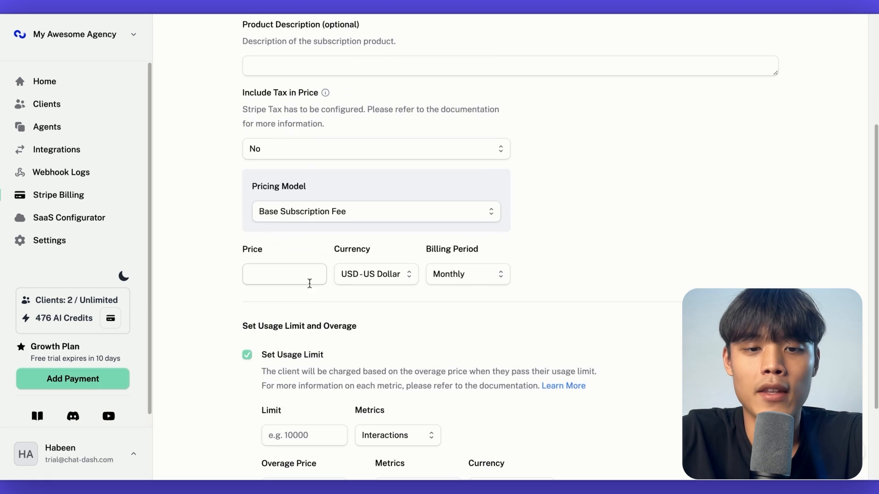
click(290, 277)
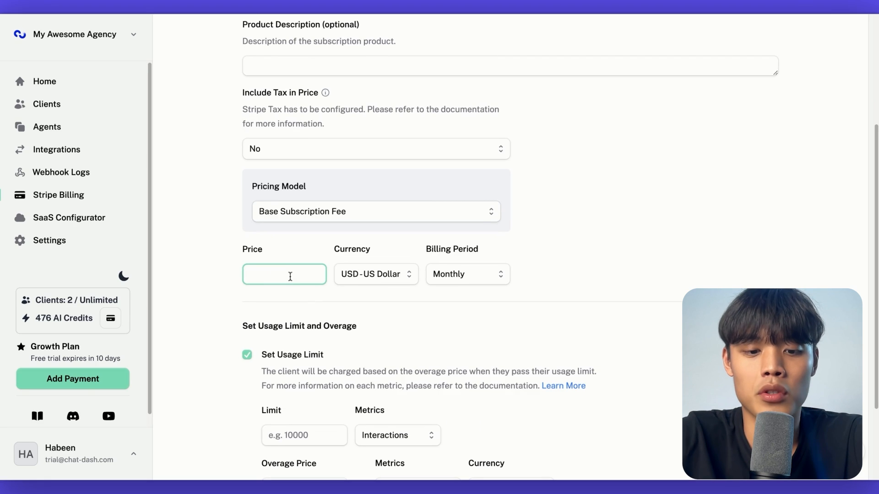
text(500)
click(401, 284)
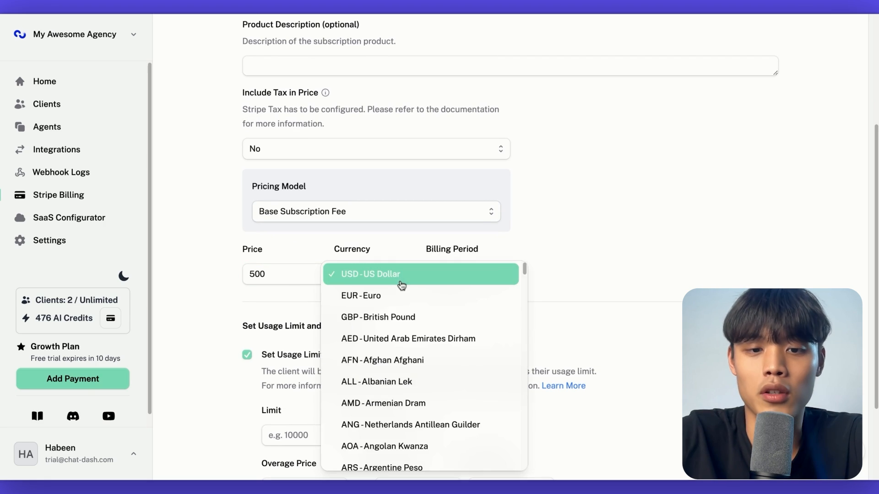
click(401, 277)
click(462, 274)
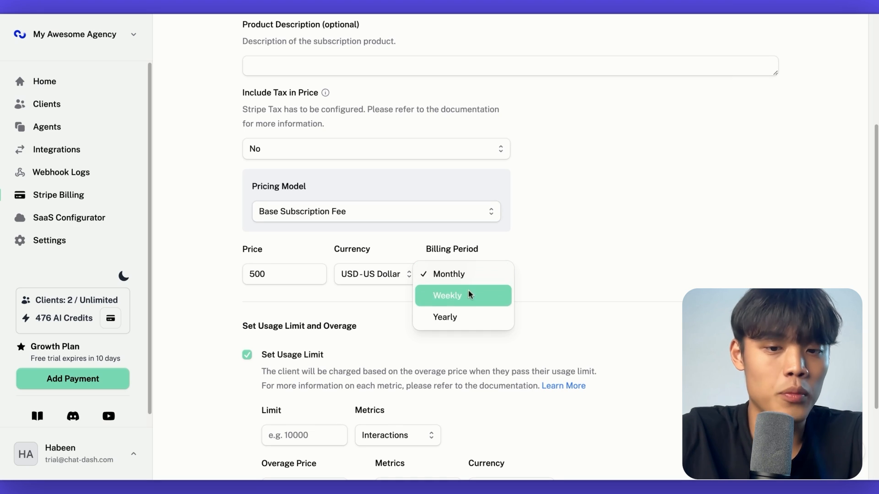
Set the product's usage limit to 1000 with Minutes as the metric
scroll(305, 266, down, 2)
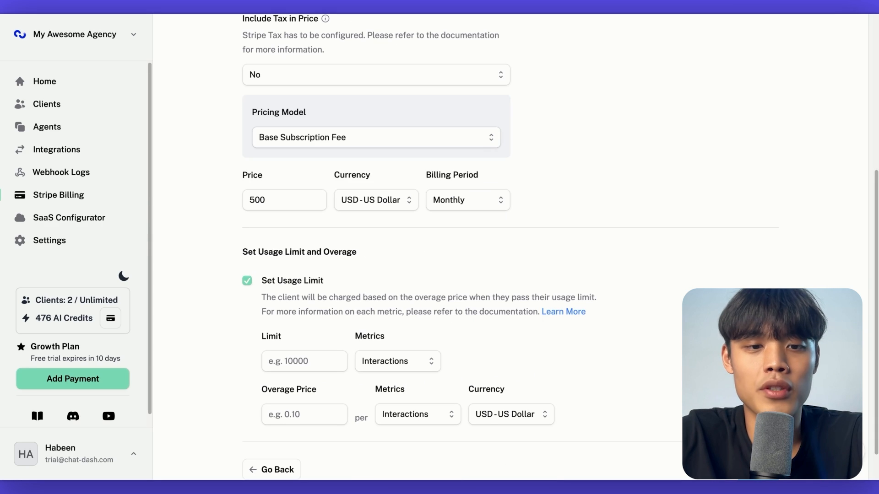
scroll(298, 320, down, 1)
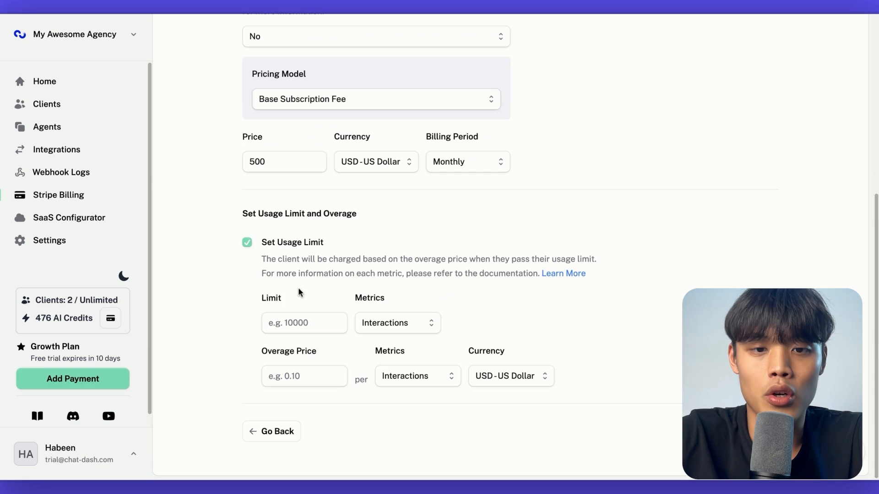
click(298, 322)
text(1000)
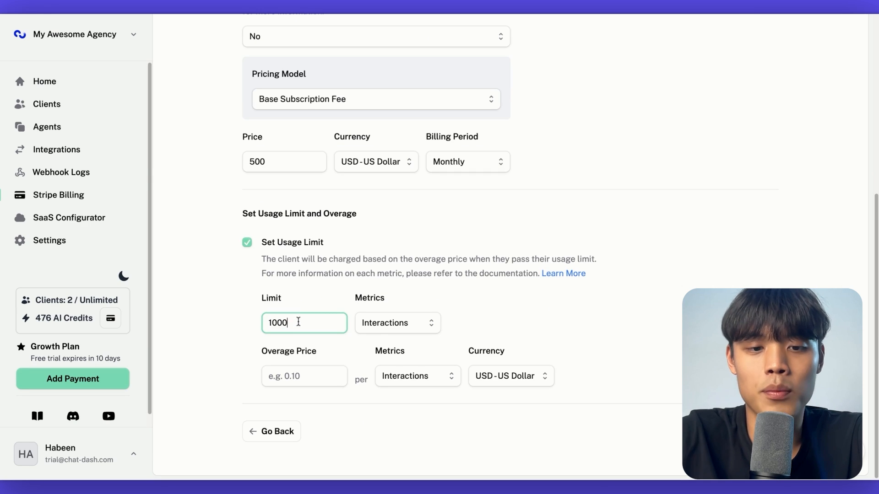
click(377, 328)
click(412, 340)
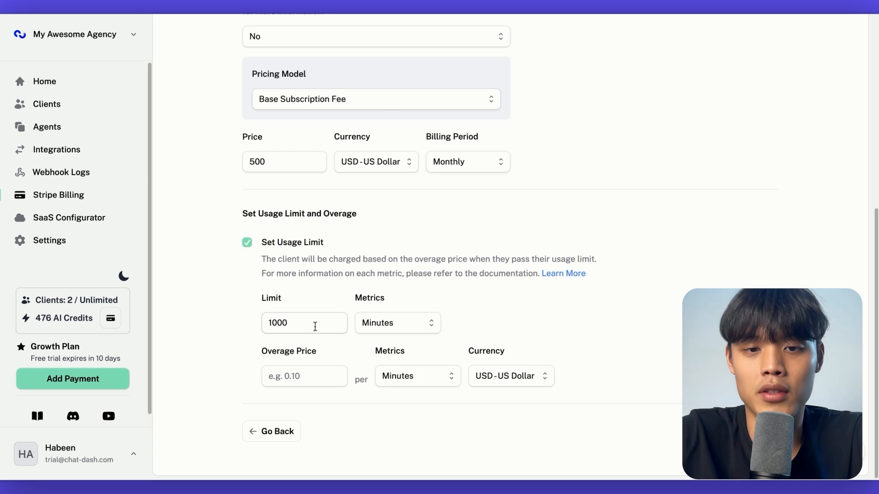
Set the overage price to 0.25 US dollars per minute and save the product
click(308, 370)
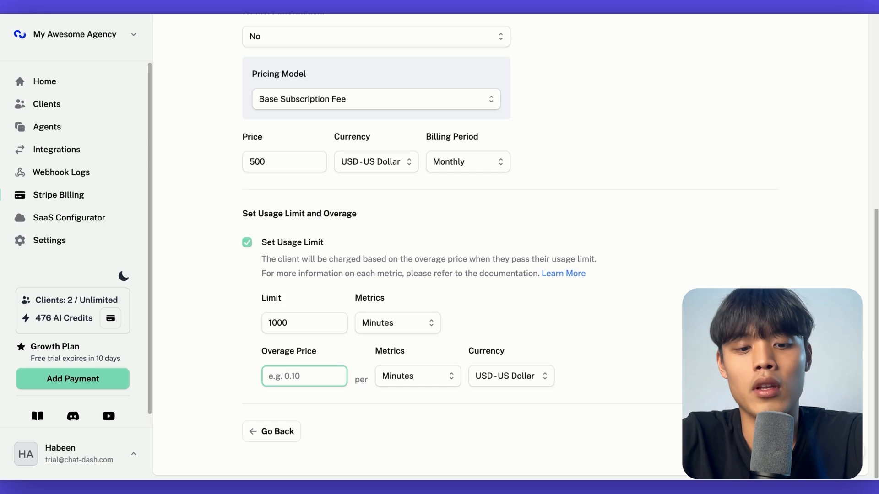
text(0)
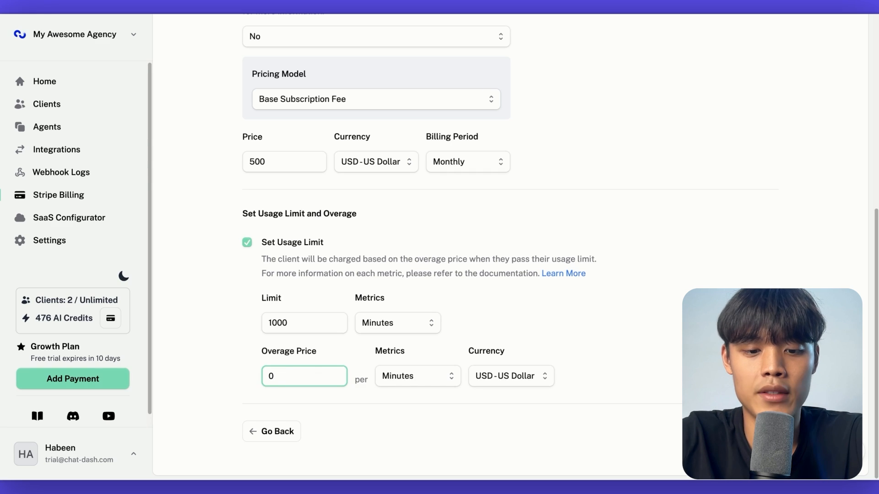
text(.25)
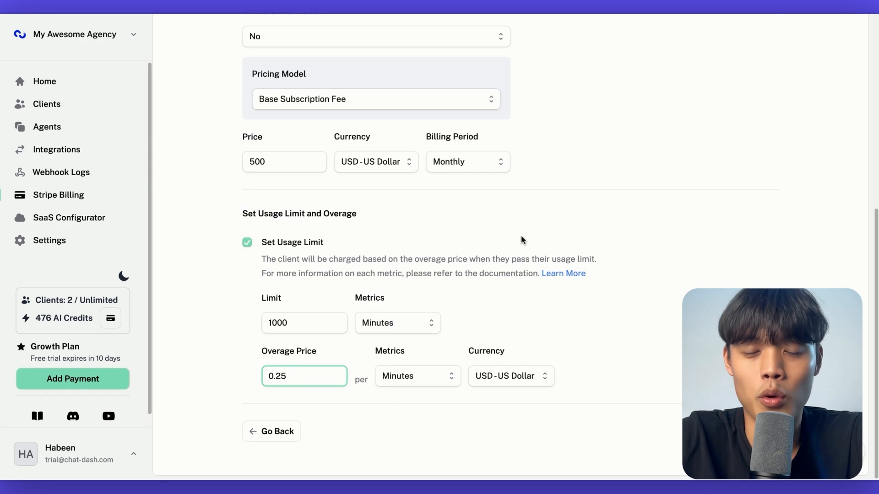
key(Return)
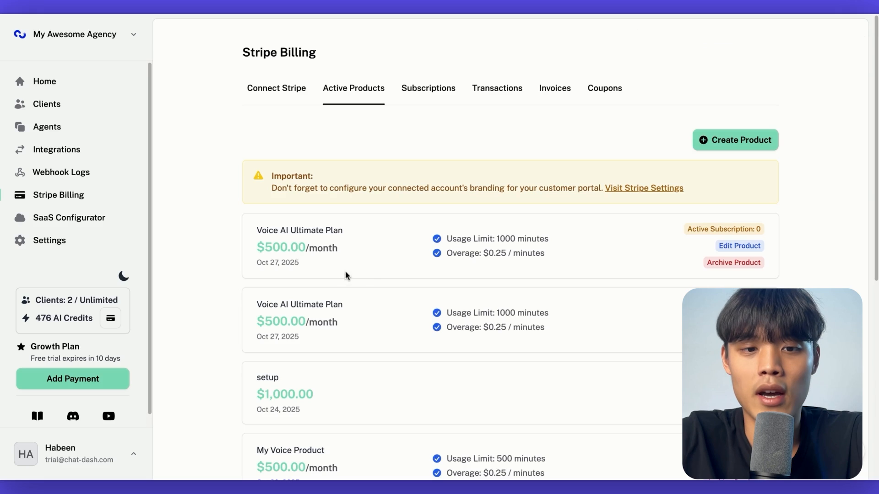
Examine the newest Voice AI Ultimate Plan entry's price, usage limit and overage rate in the product list
drag(255, 226, 478, 251)
click(479, 252)
double_click(507, 242)
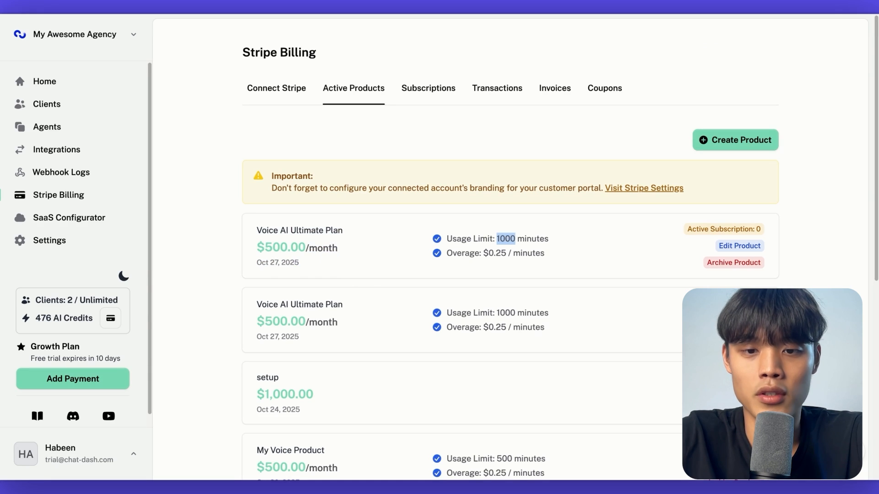
double_click(504, 253)
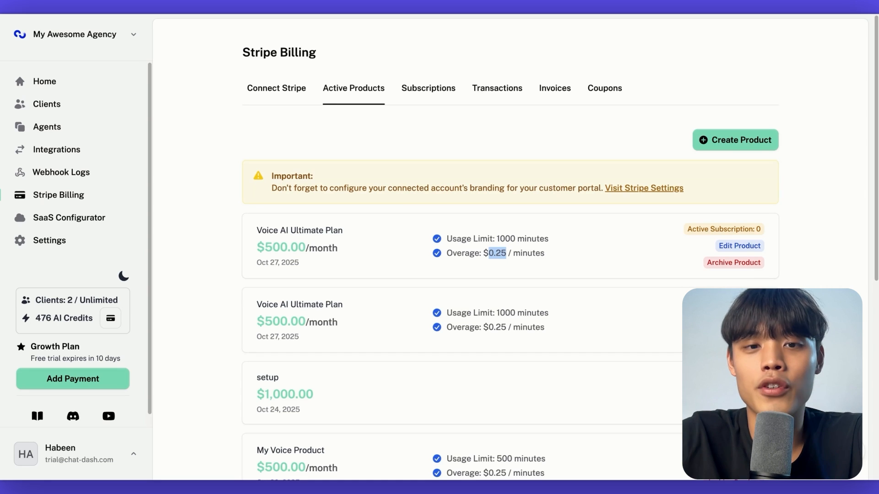
drag(254, 231, 350, 268)
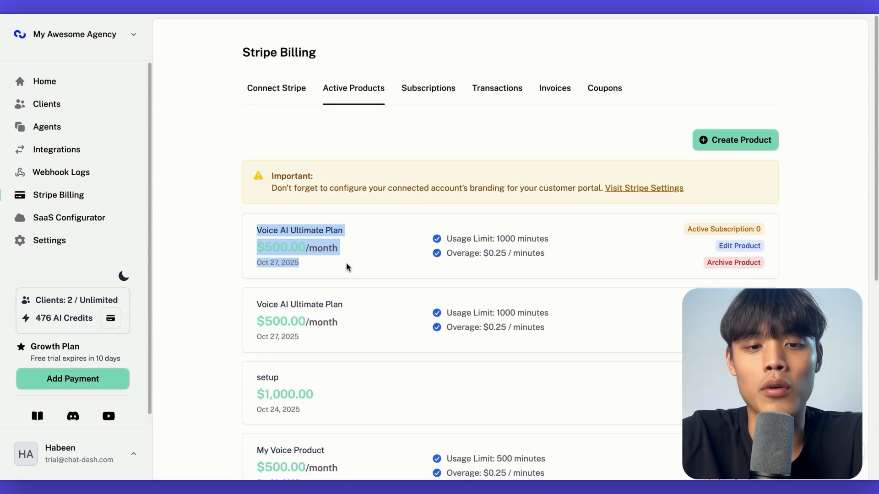
click(357, 271)
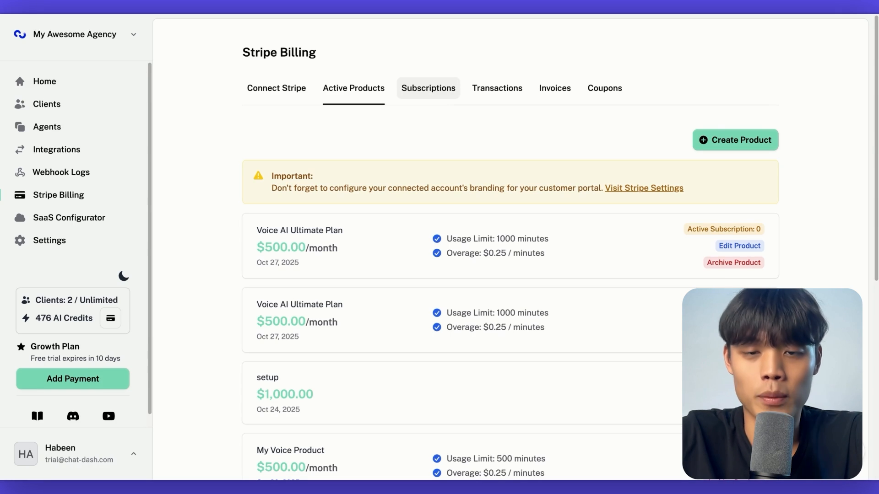
Start a new subscription for the client "new client" and select its Appointment Booking Test agent
click(428, 88)
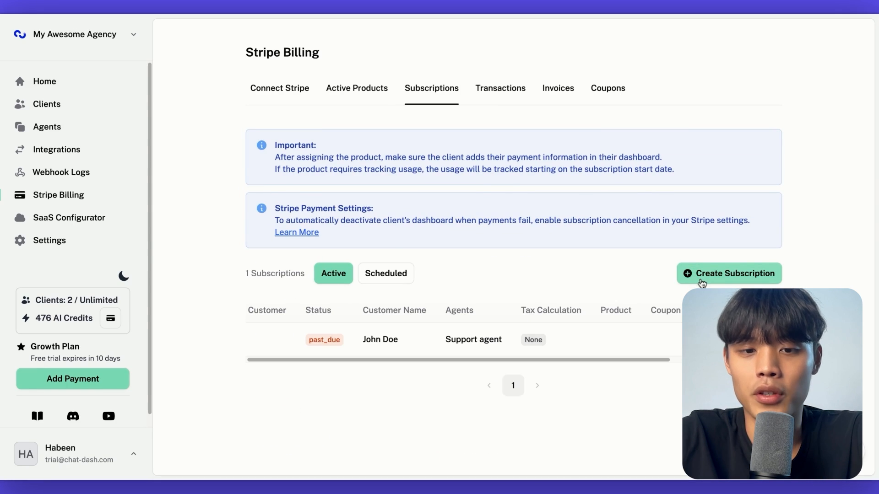
click(702, 282)
click(418, 207)
click(274, 241)
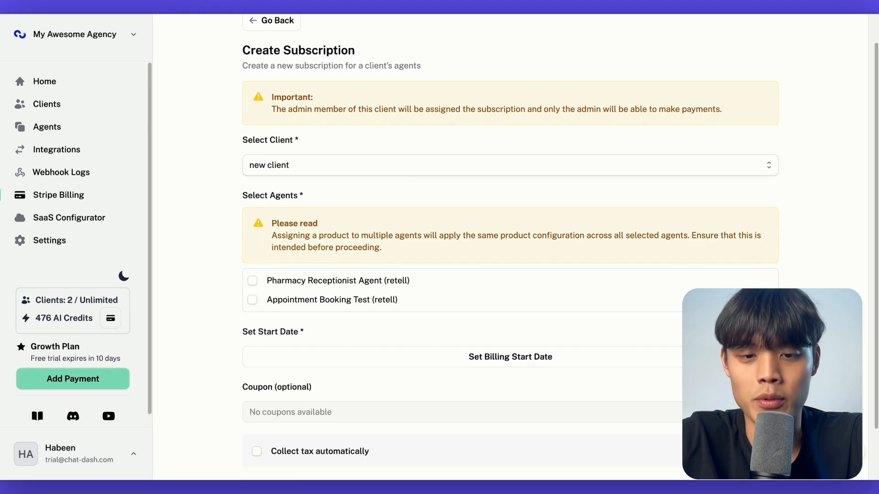
scroll(262, 263, down, 2)
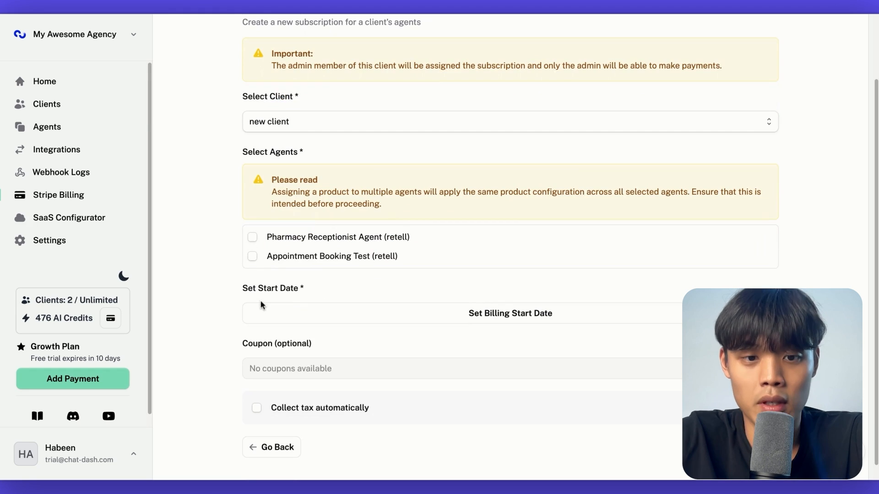
click(254, 256)
Assign the Voice AI Ultimate Plan product with billing start date 2025-10-27 and create the subscription
scroll(321, 266, down, 2)
click(346, 268)
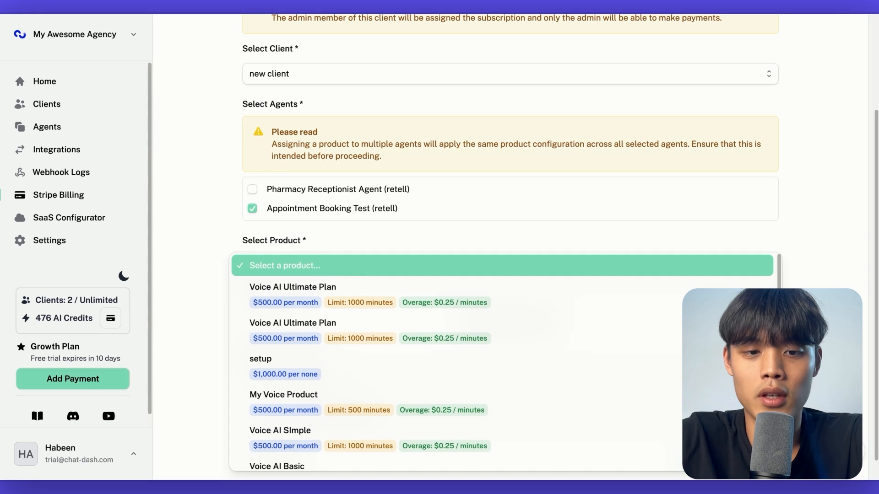
click(347, 285)
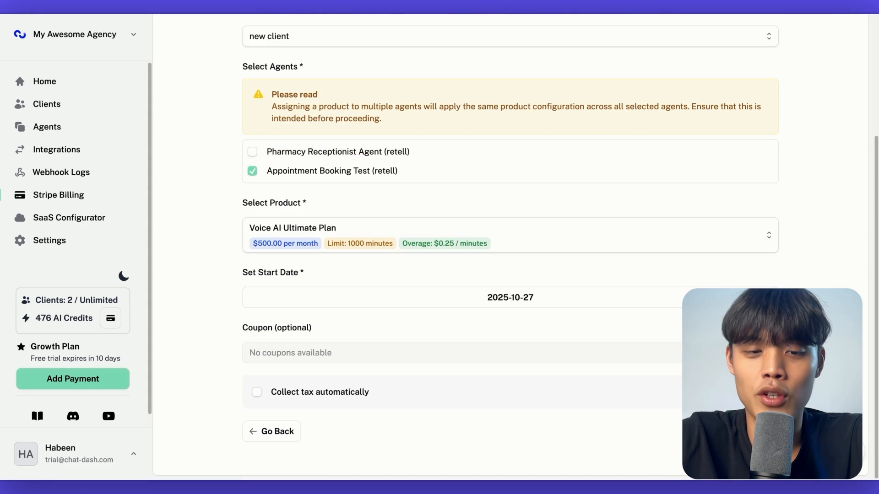
click(360, 298)
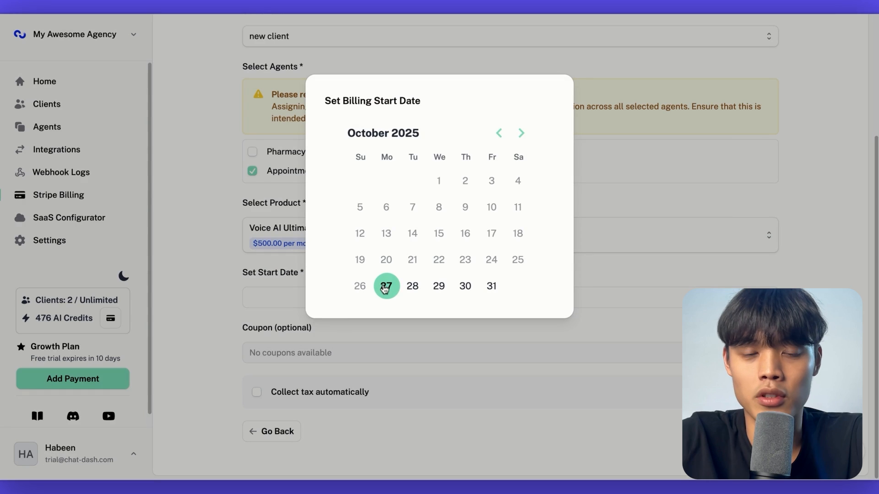
click(412, 342)
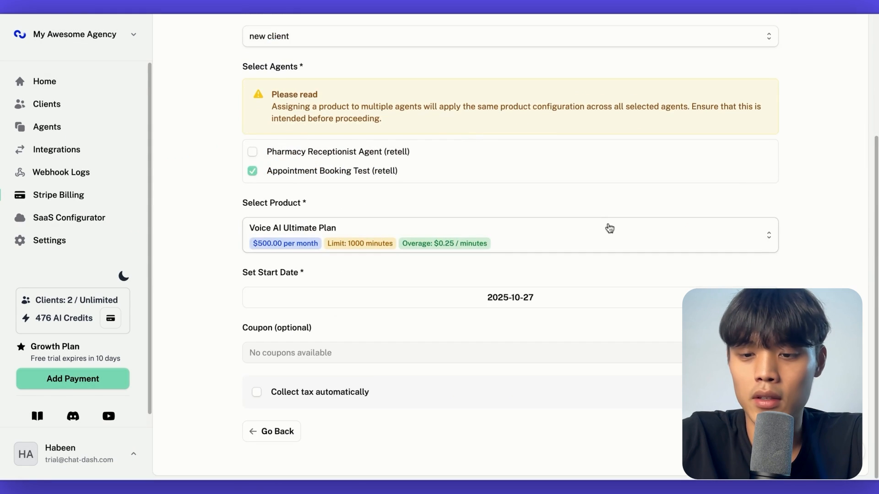
click(709, 437)
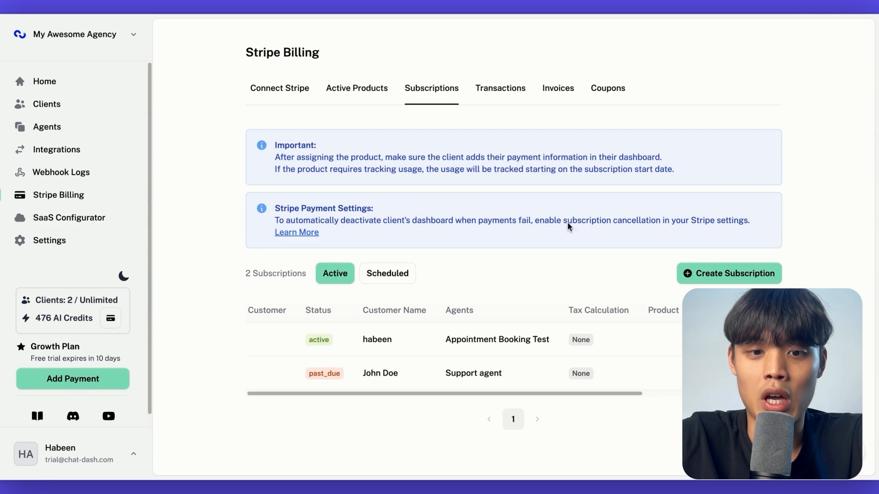
Check the new subscription's agent, and visit the agency's custom dashboard domain listed on the home page
drag(309, 339, 545, 340)
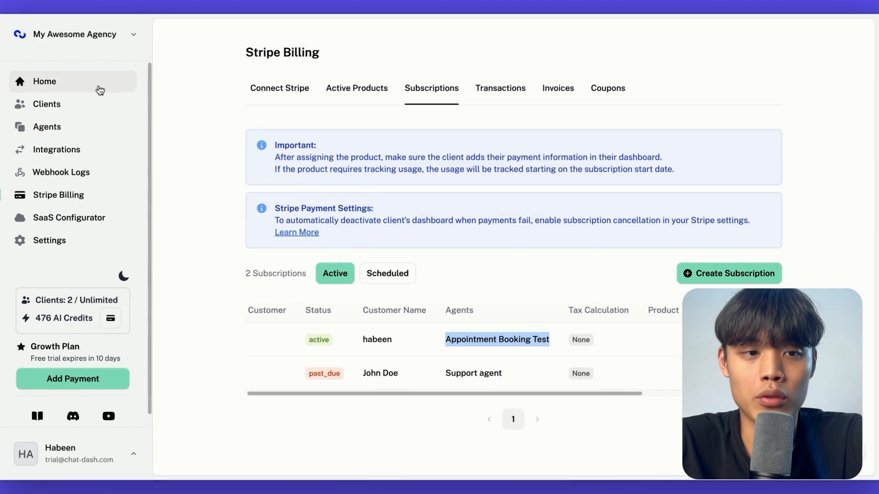
click(100, 90)
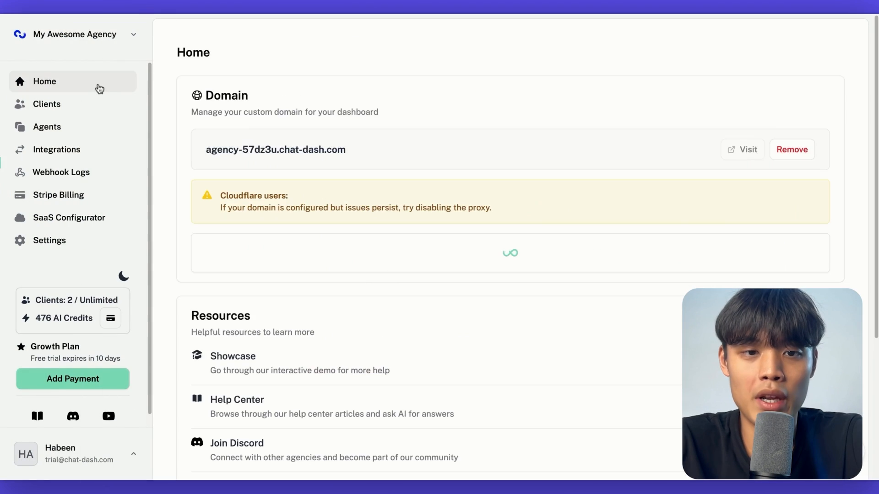
drag(350, 155, 205, 150)
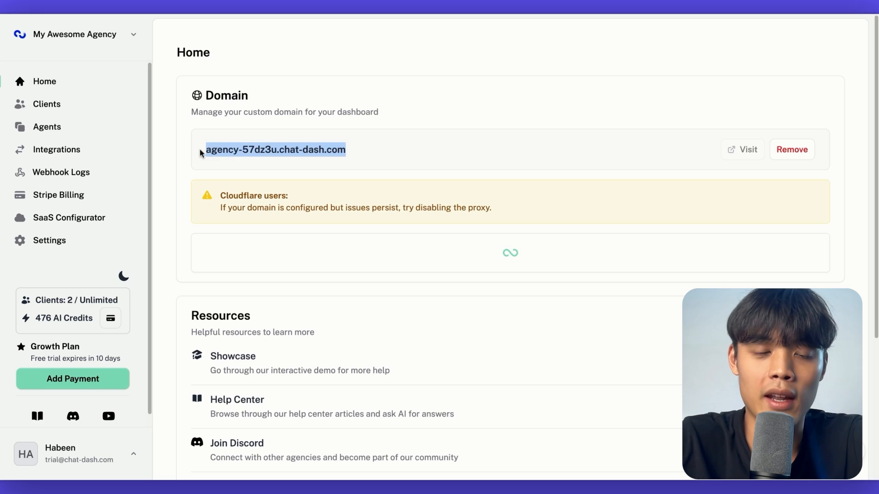
click(748, 151)
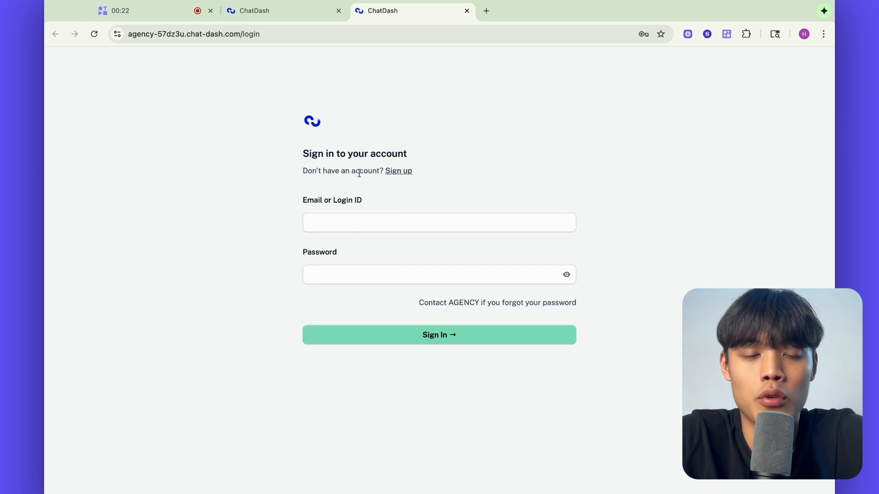
Sign in to the client dashboard with the client's login ID and start adding a payment method in the Stripe billing portal
click(348, 216)
text(hab)
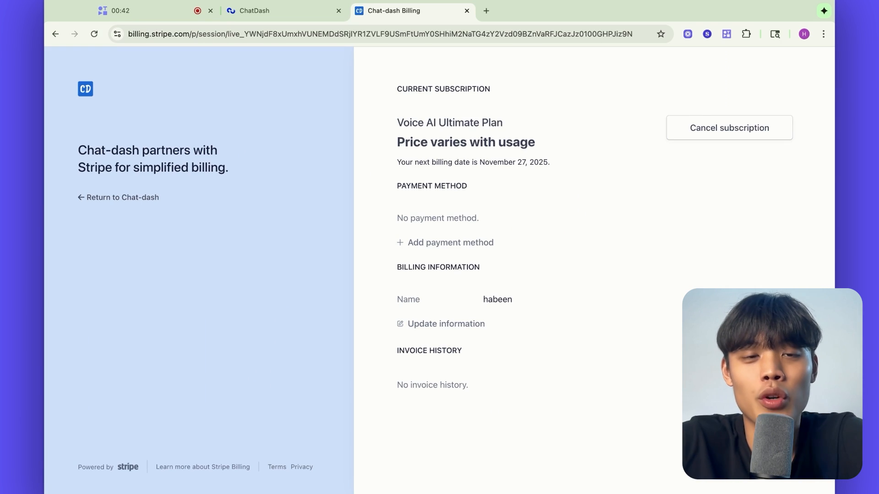
click(420, 245)
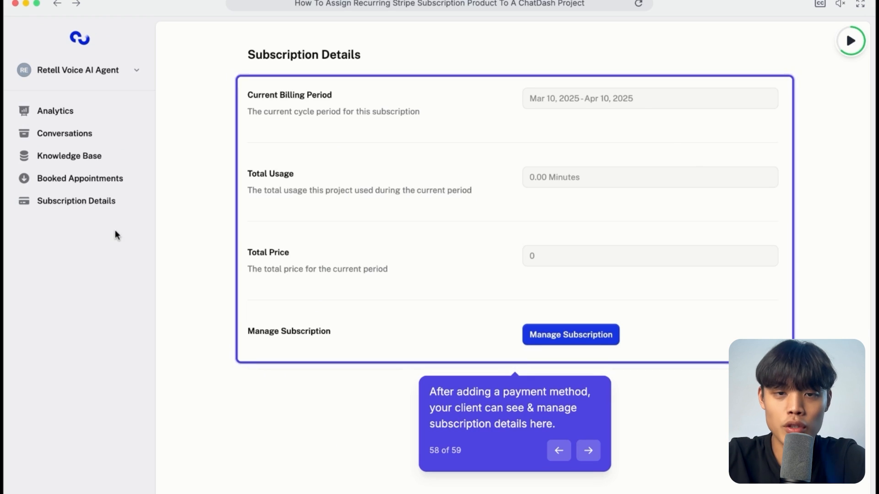